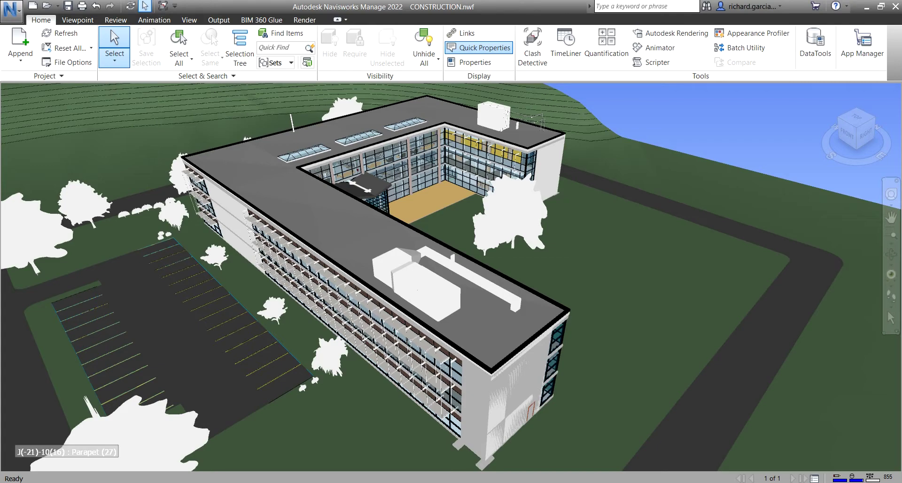
# Orbit around the CONSTRUCTION.nwf building to view it from another side
pyautogui.keyDown('shift'); pyautogui.moveTo(622, 229); pyautogui.dragTo(698, 188, button='middle'); pyautogui.keyUp('shift')
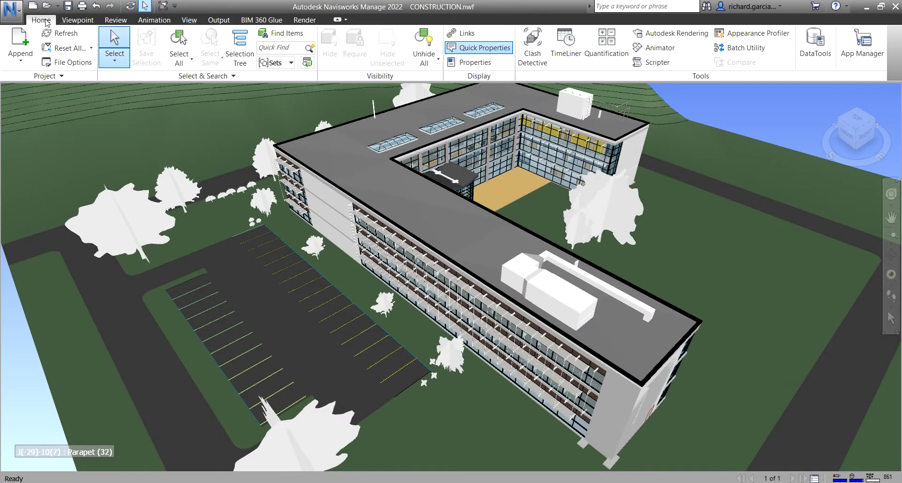
# Show the Selection Tree and select ARCHITECTURE.nwc, MEP.nwc and STRUCTURE.nwc in turn to compare their parts
pyautogui.click(243, 53)
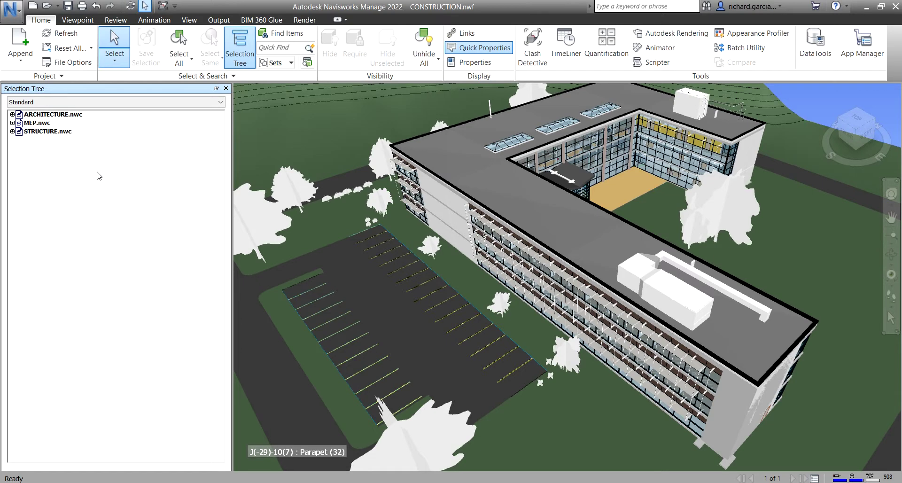
pyautogui.click(27, 92)
pyautogui.click(60, 115)
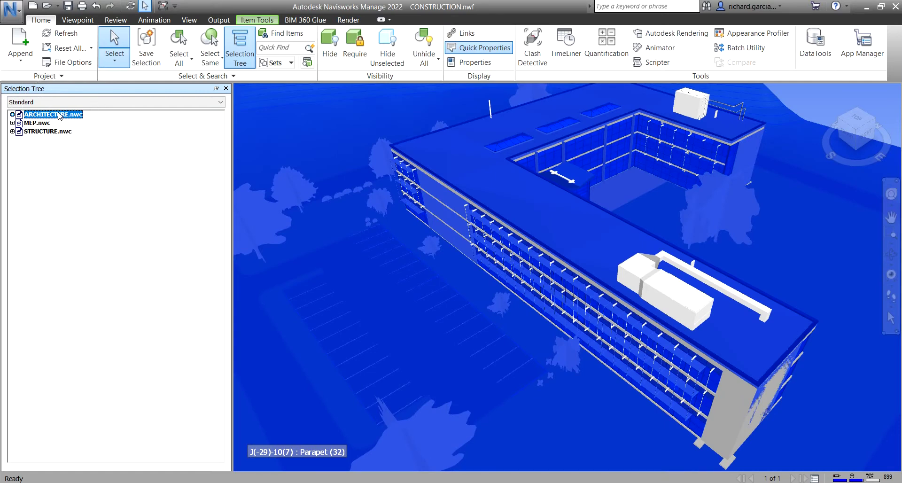
pyautogui.click(41, 124)
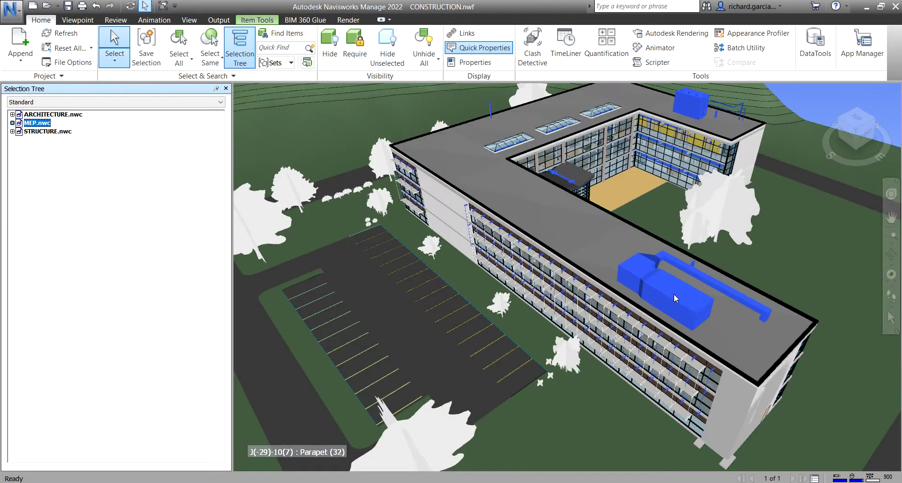
pyautogui.click(53, 131)
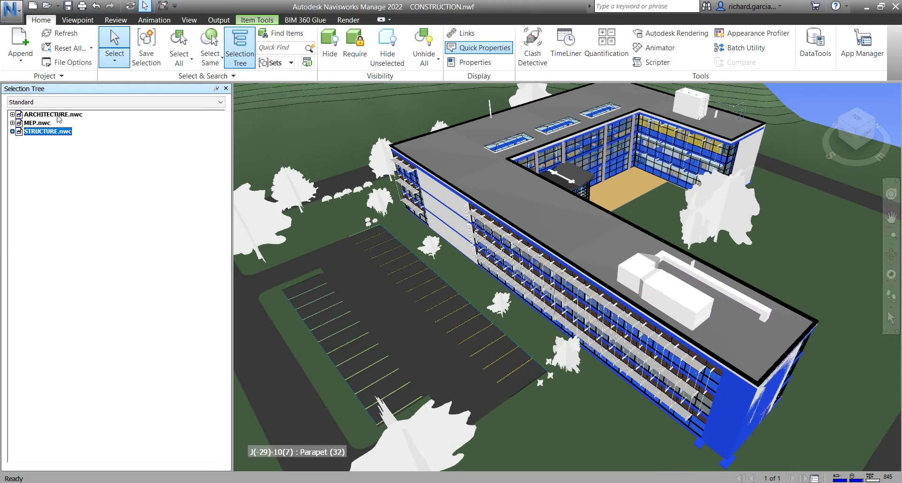
pyautogui.click(53, 114)
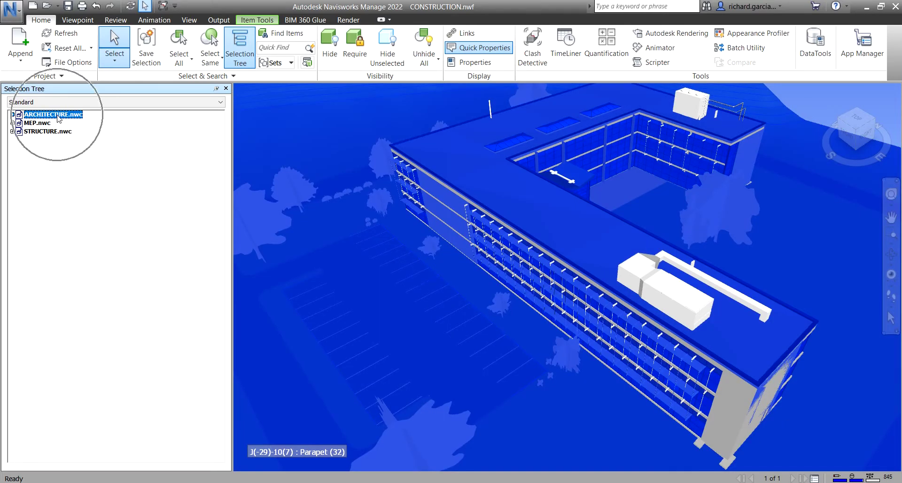
# Hide ARCHITECTURE.nwc and orbit around the exposed structural frame and services
pyautogui.rightClick(57, 116)
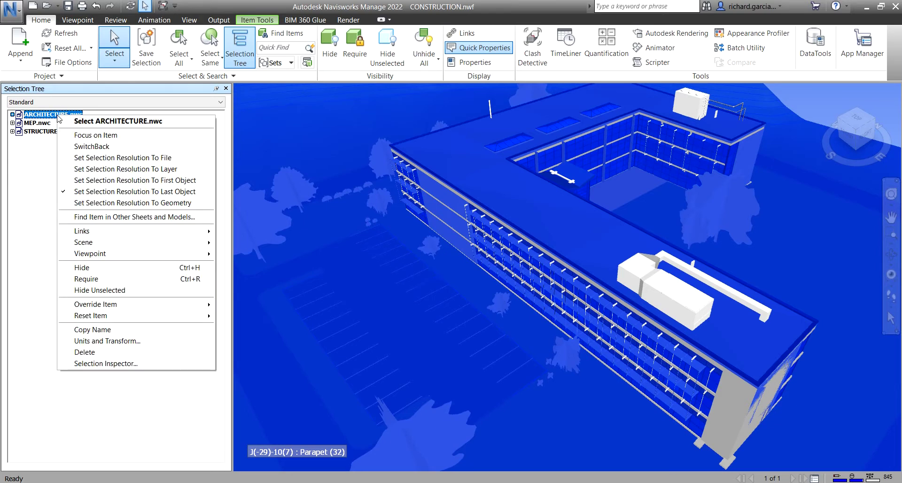
pyautogui.click(113, 269)
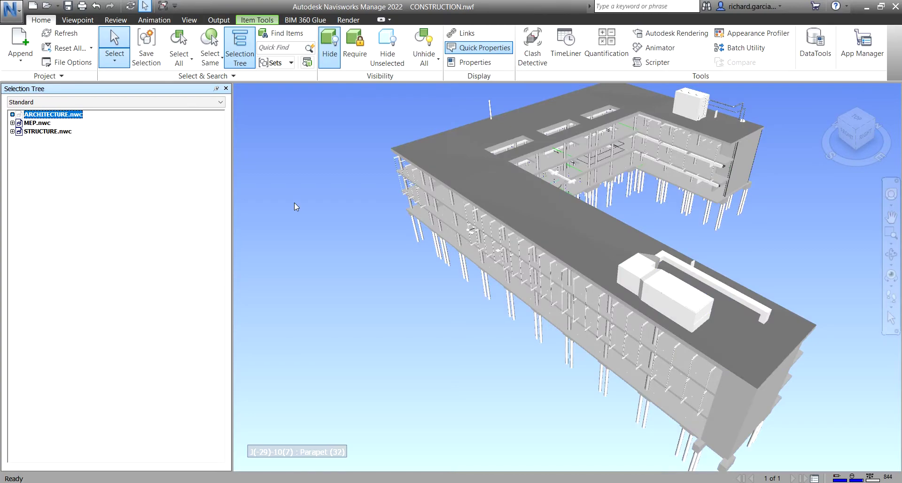
pyautogui.click(754, 254)
pyautogui.keyDown('shift'); pyautogui.moveTo(740, 250); pyautogui.dragTo(686, 233, button='middle'); pyautogui.keyUp('shift')
pyautogui.moveTo(337, 170)
pyautogui.keyDown('shift'); pyautogui.mouseDown(button='middle')
pyautogui.moveTo(326, 181)
pyautogui.moveTo(334, 176)
pyautogui.mouseUp(button='middle'); pyautogui.keyUp('shift')
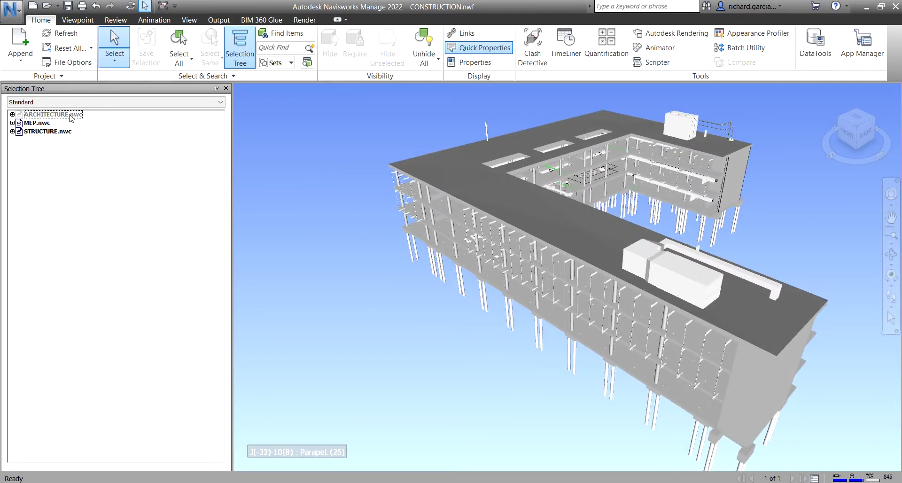
pyautogui.rightClick(45, 116)
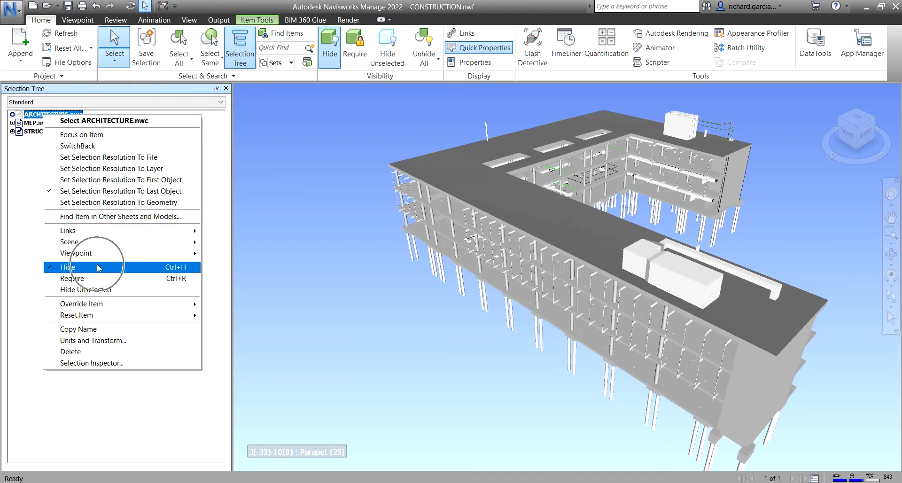
# Apply and then clear Hide Unselected on ARCHITECTURE.nwc, then unhide it
pyautogui.click(98, 289)
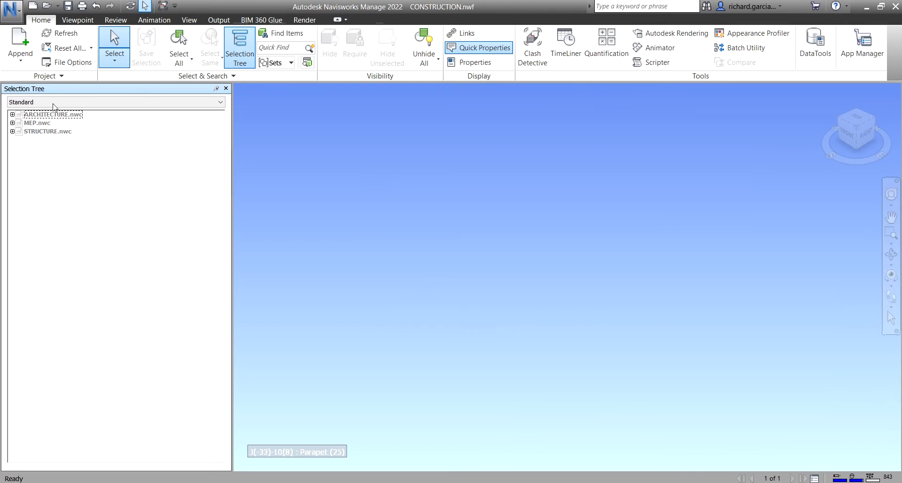
pyautogui.rightClick(42, 115)
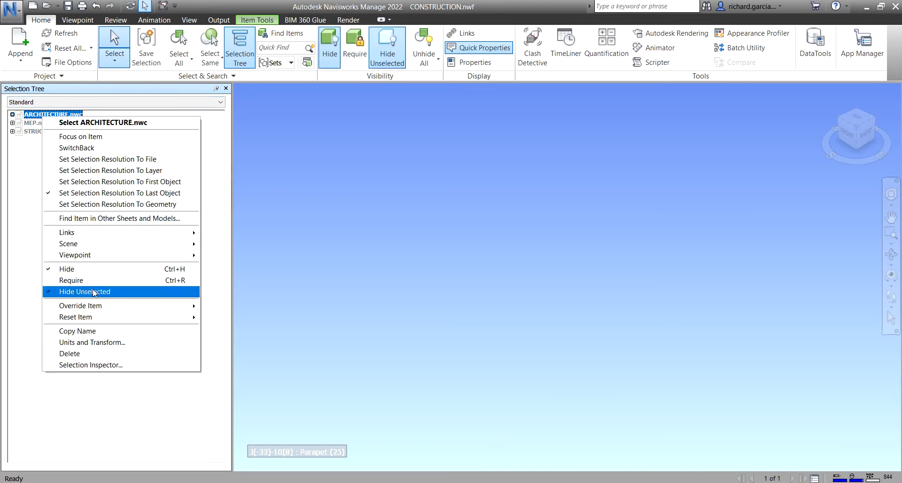
pyautogui.click(94, 292)
pyautogui.rightClick(51, 115)
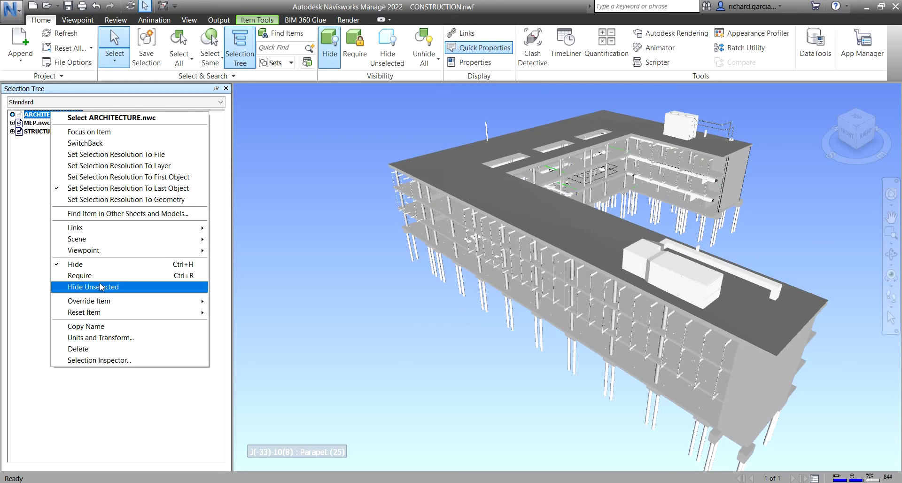
pyautogui.click(84, 266)
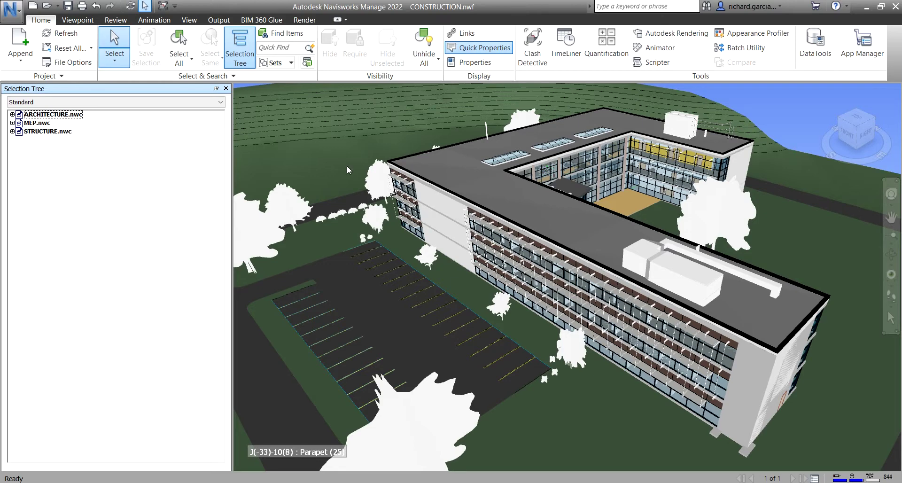
# Hide STRUCTURE.nwc's piles and columns from its context menu, then unhide them
pyautogui.click(48, 131)
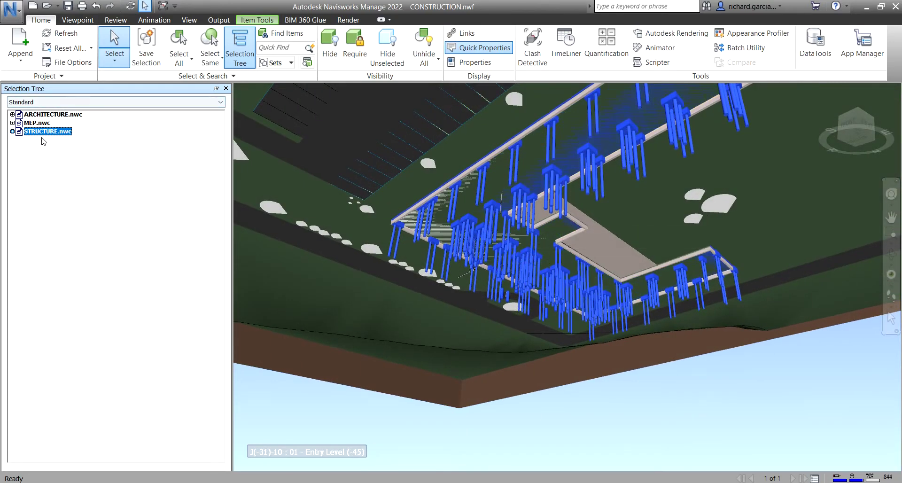
pyautogui.rightClick(45, 137)
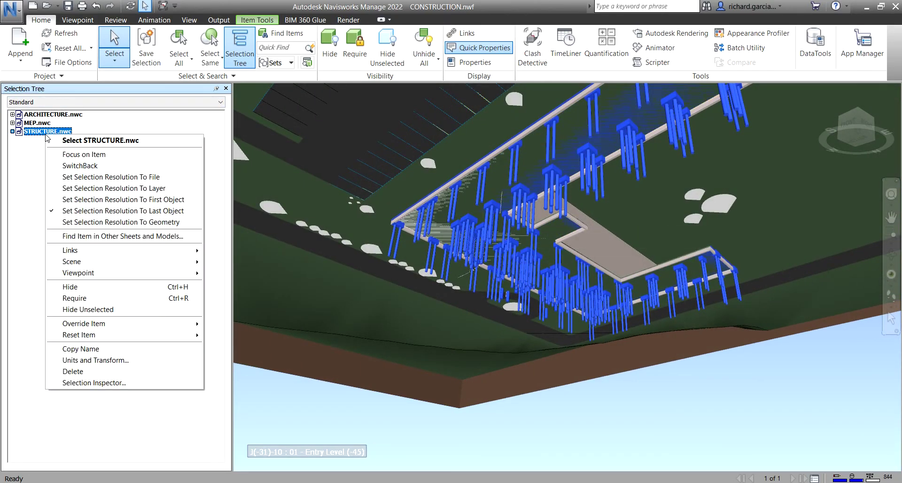
pyautogui.click(101, 288)
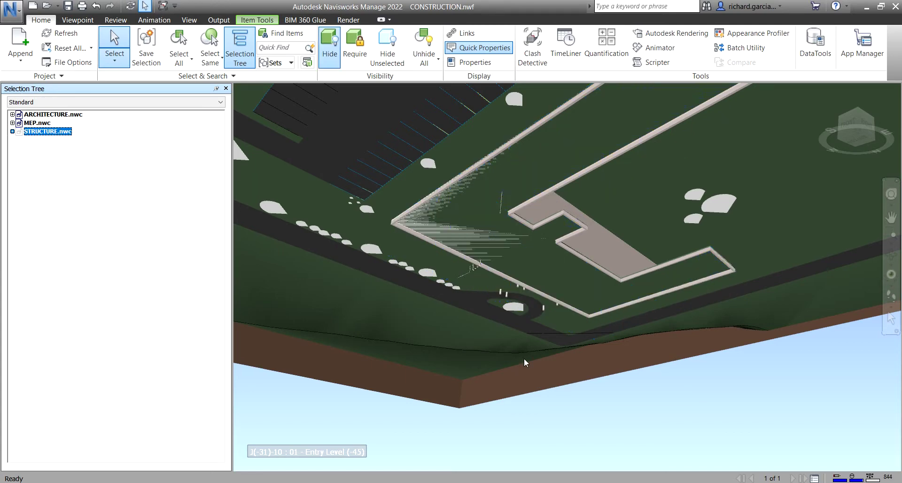
pyautogui.rightClick(48, 135)
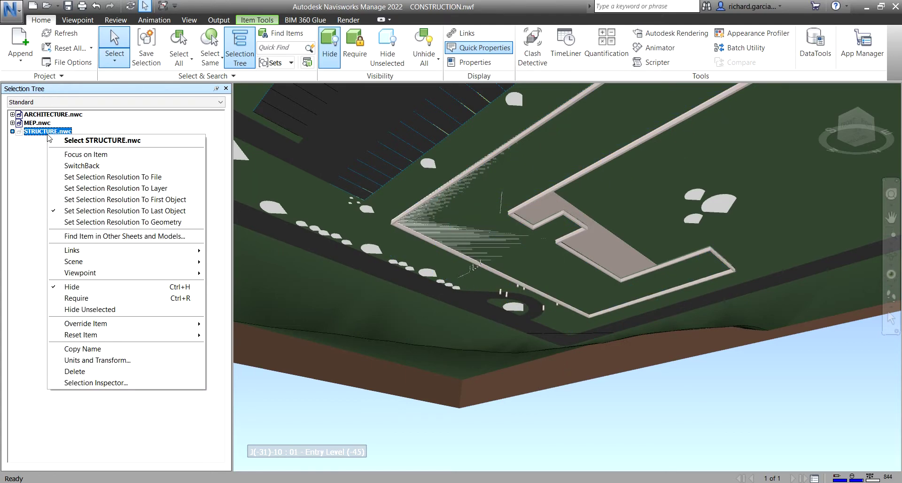
pyautogui.click(100, 287)
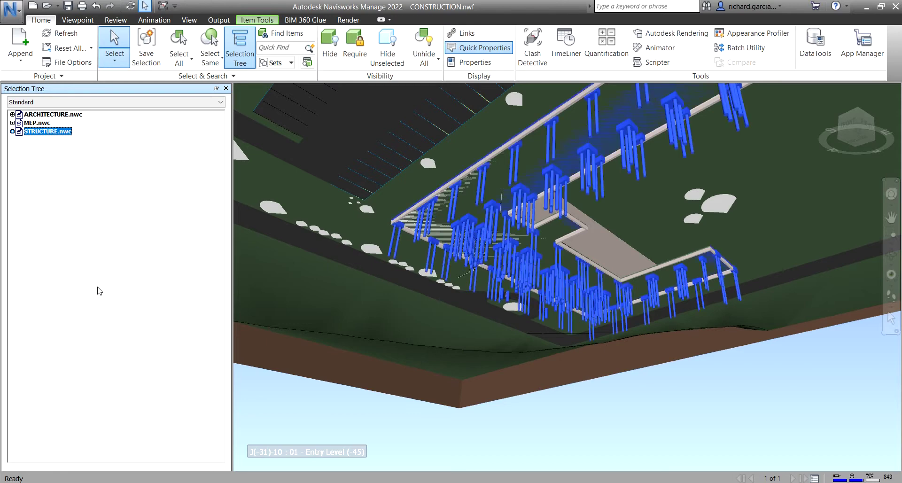
# Toggle STRUCTURE.nwc hidden and visible again with the ribbon Hide button, then clear the selection
pyautogui.click(41, 135)
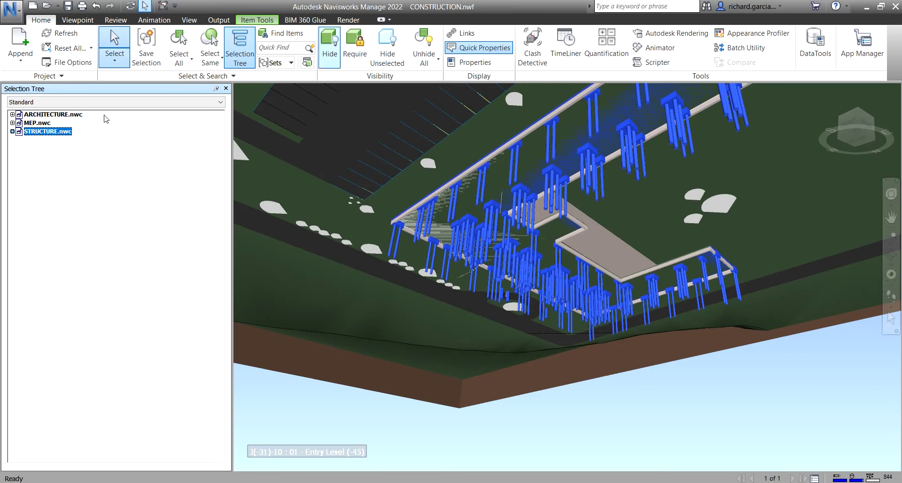
pyautogui.click(371, 79)
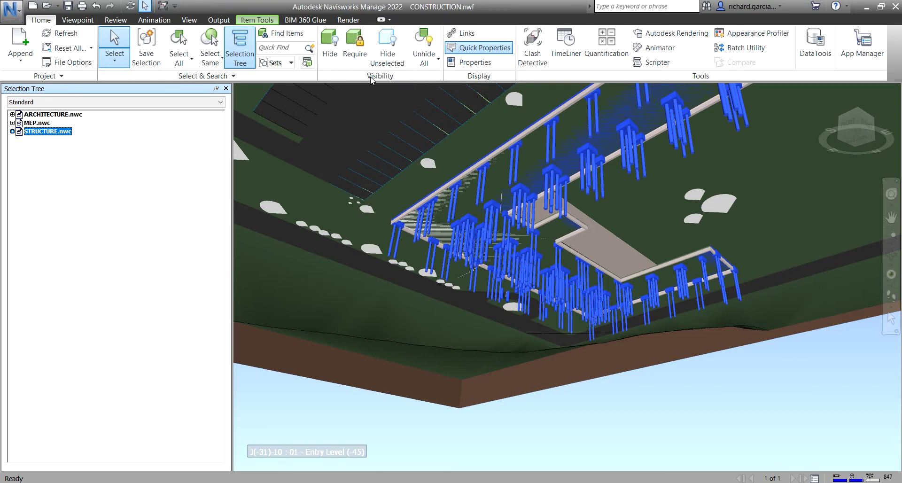
pyautogui.click(330, 46)
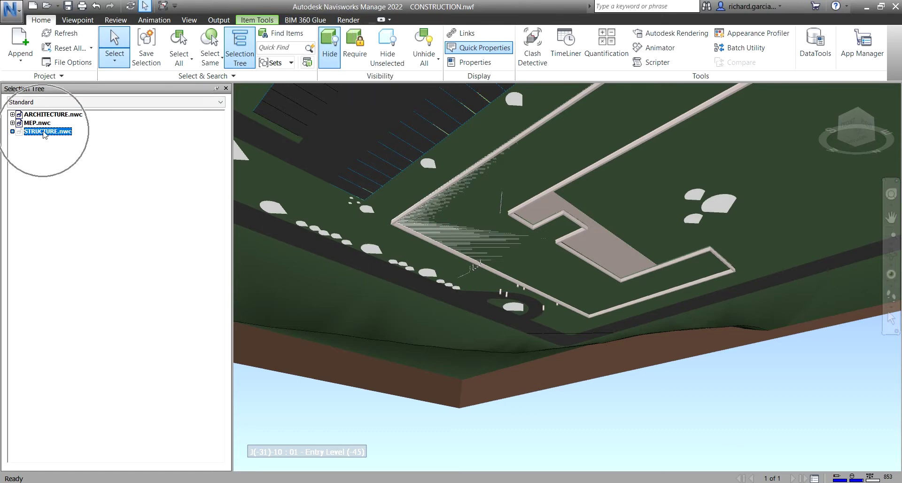
pyautogui.click(326, 51)
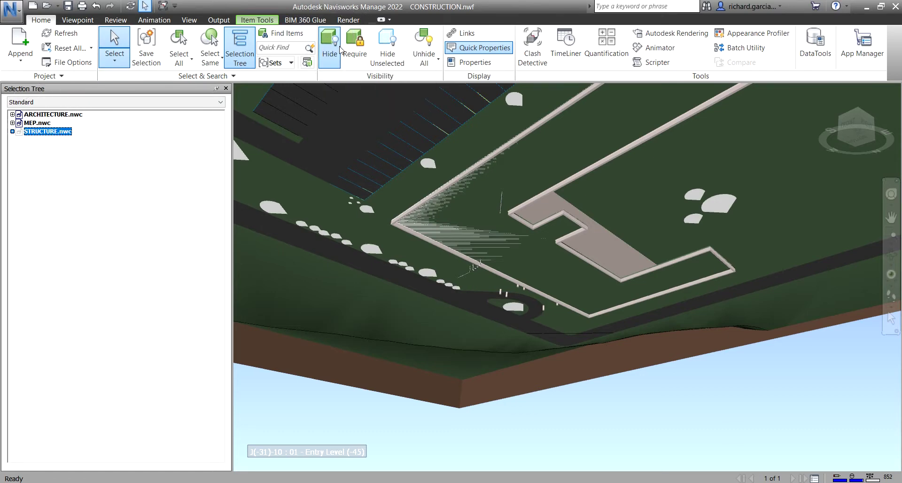
pyautogui.press('Escape')
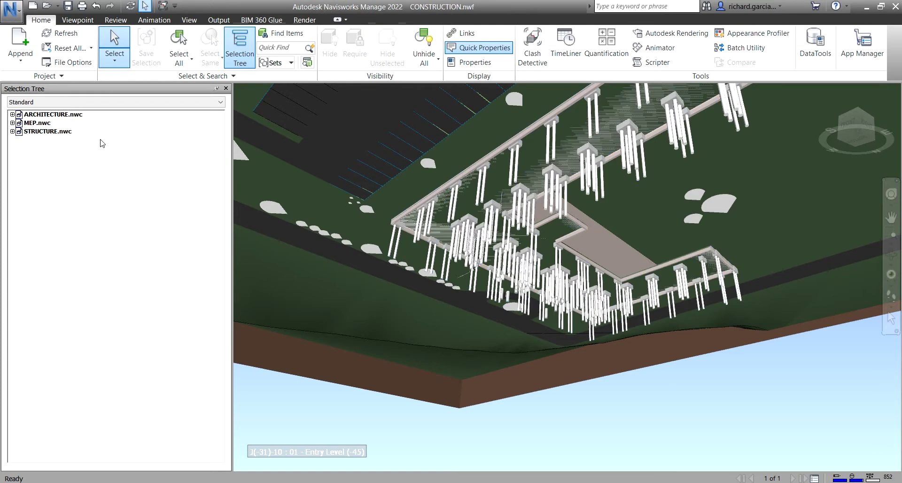
# Expand ARCHITECTURE.nwc to its Roof level and select the Roofs items
pyautogui.click(12, 115)
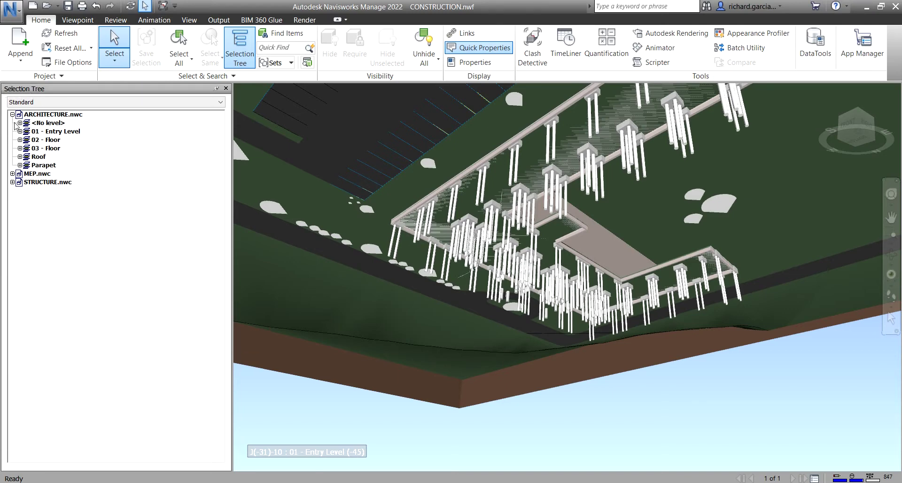
pyautogui.click(20, 156)
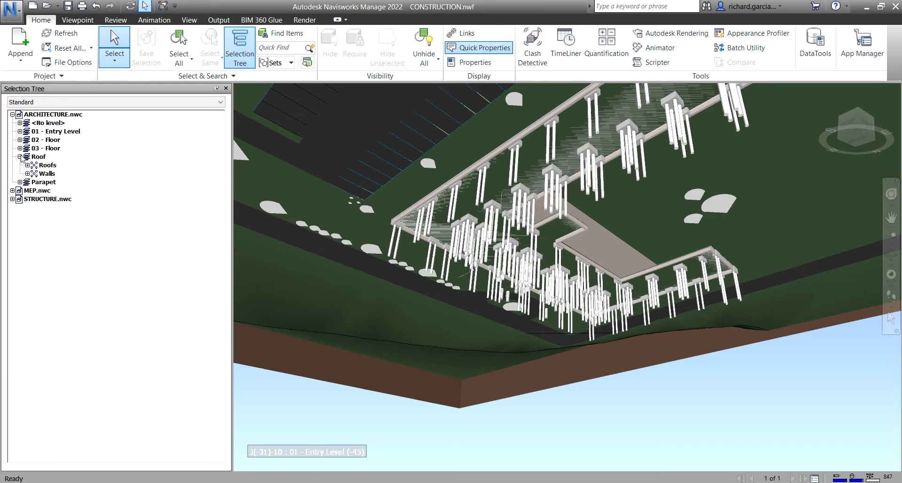
pyautogui.click(47, 166)
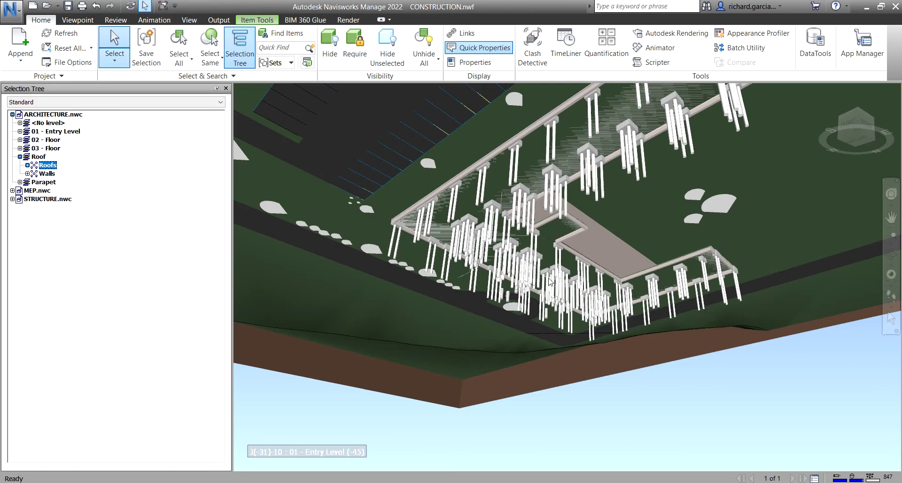
pyautogui.keyDown('shift'); pyautogui.moveTo(523, 211); pyautogui.dragTo(550, 235, button='middle'); pyautogui.keyUp('shift')
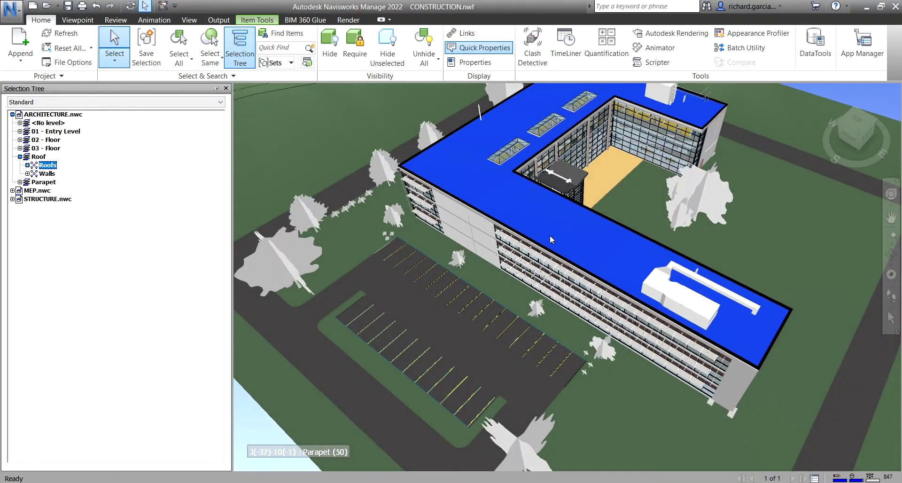
# Hide the roof slab, then show it again with the ribbon Hide button
pyautogui.rightClick(49, 165)
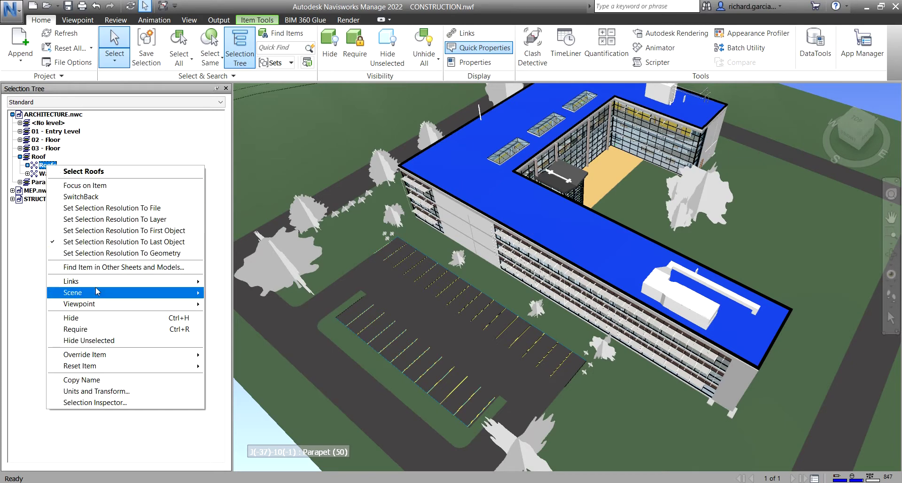
pyautogui.click(99, 318)
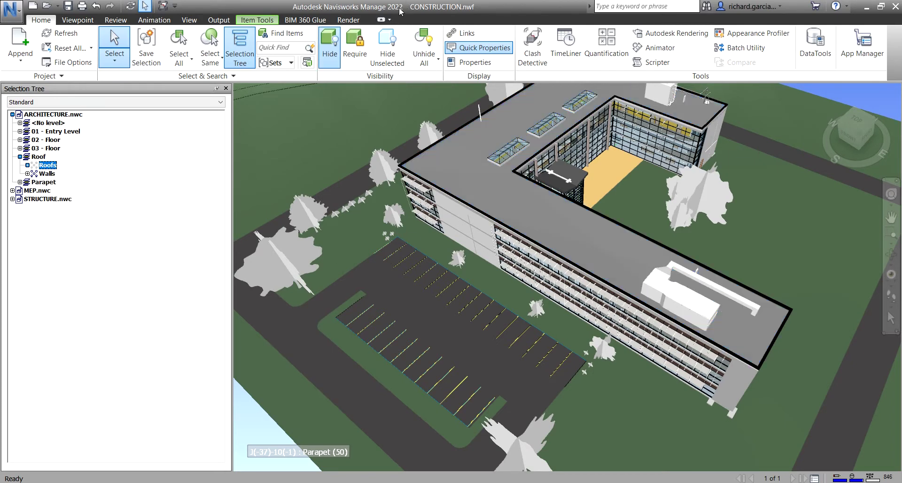
pyautogui.click(331, 47)
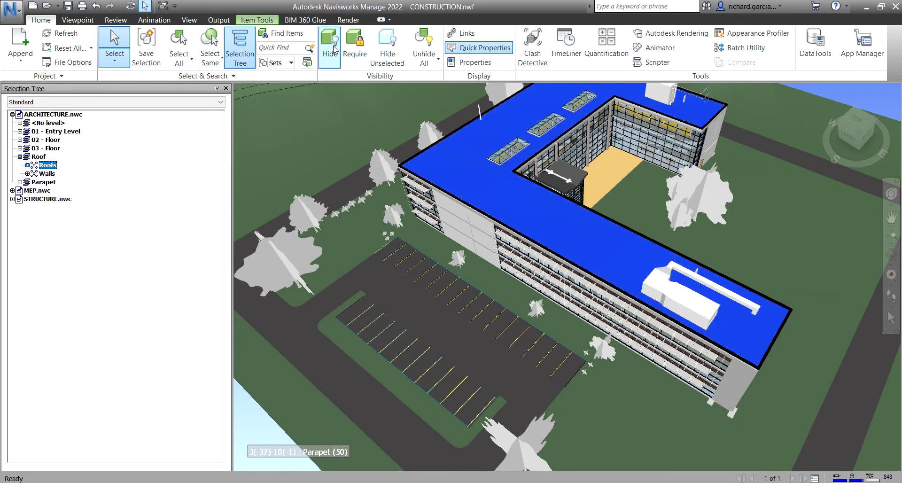
# Deselect the roof, orbit around the whole building, and select ARCHITECTURE.nwc
pyautogui.keyDown('shift'); pyautogui.moveTo(529, 190); pyautogui.dragTo(663, 251, button='middle'); pyautogui.keyUp('shift')
pyautogui.click(735, 157)
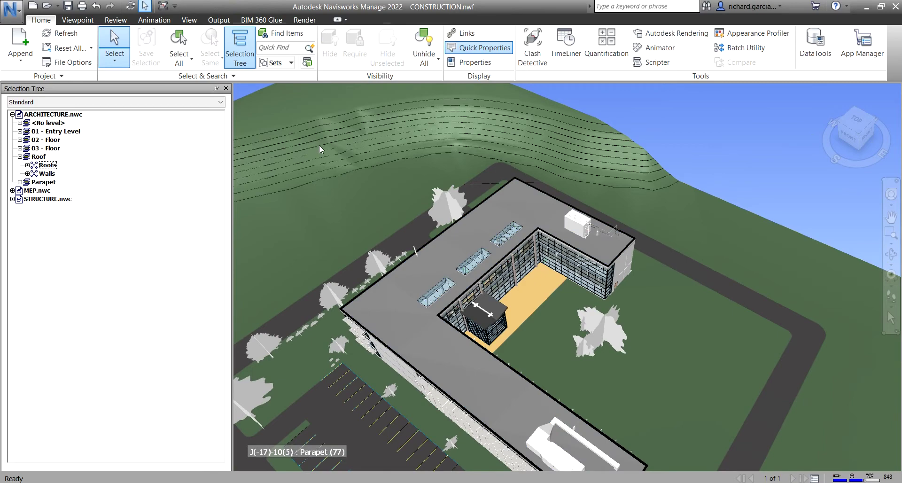
pyautogui.keyDown('shift'); pyautogui.moveTo(514, 204); pyautogui.dragTo(547, 211, button='middle'); pyautogui.keyUp('shift')
pyautogui.moveTo(547, 210)
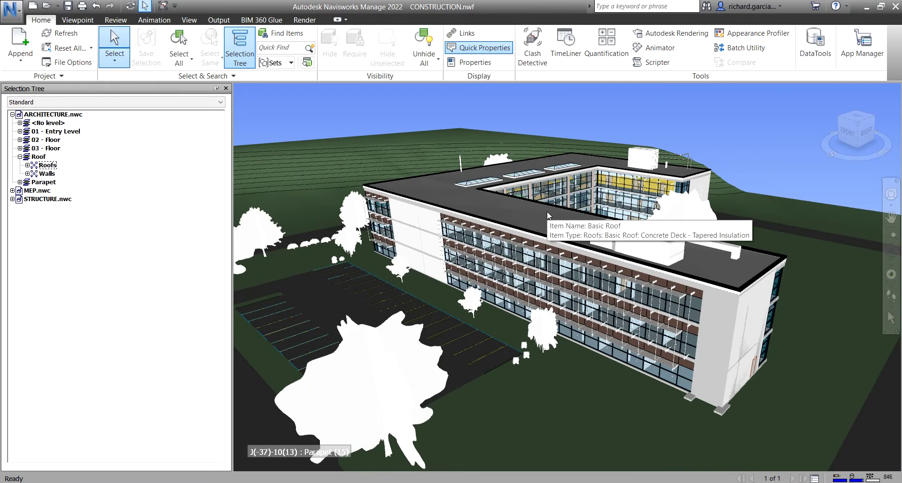
pyautogui.click(47, 114)
# Hide ARCHITECTURE.nwc and zoom in to select the roof floor slab
pyautogui.rightClick(42, 114)
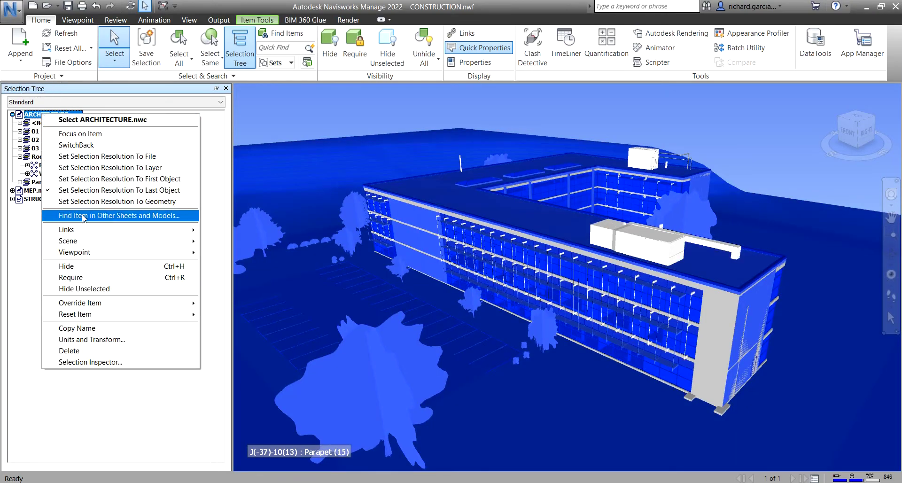
pyautogui.click(70, 266)
pyautogui.scroll(10, 687, 236)
pyautogui.scroll(5, 686, 235)
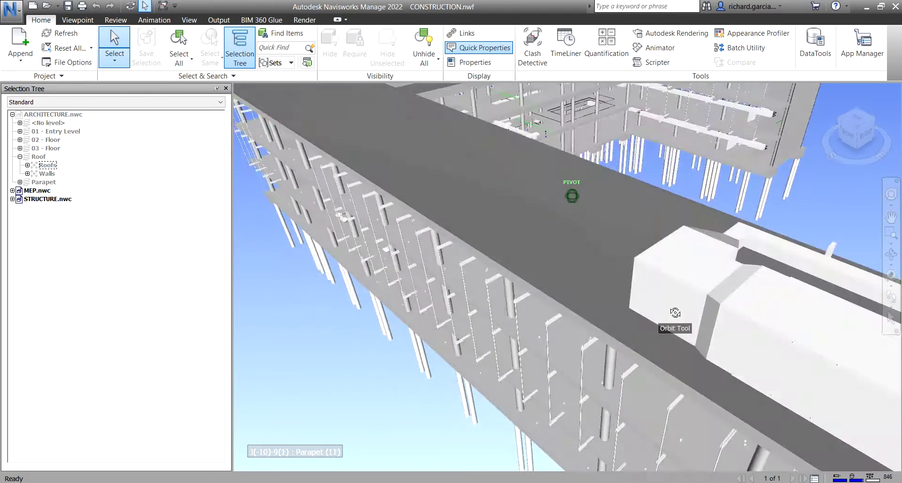
pyautogui.click(544, 246)
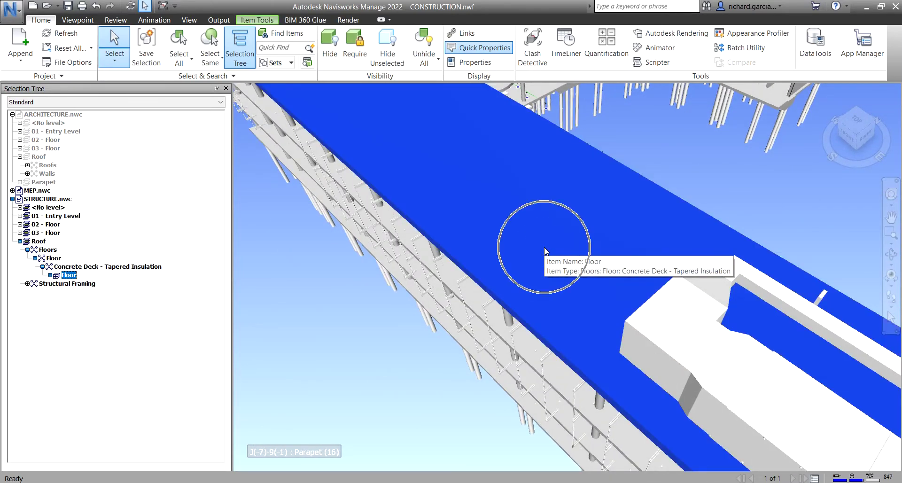
# Change items in the Selection Tree until all three models show again, clearing the slab selection
pyautogui.scroll(-1, 521, 216)
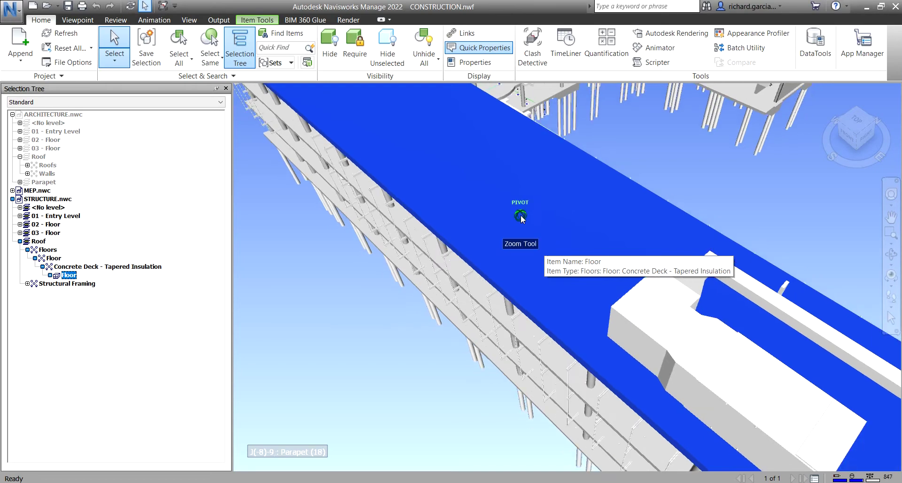
pyautogui.click(37, 92)
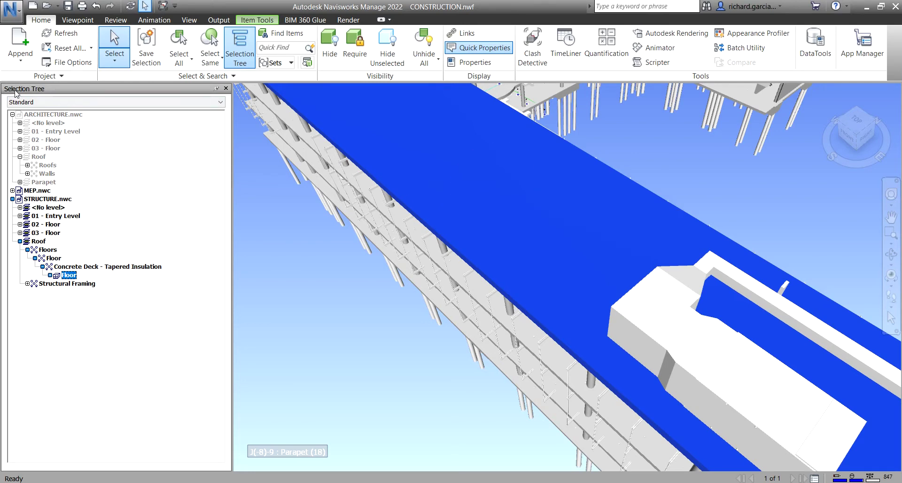
pyautogui.click(35, 201)
pyautogui.click(35, 201)
pyautogui.click(73, 274)
pyautogui.click(71, 275)
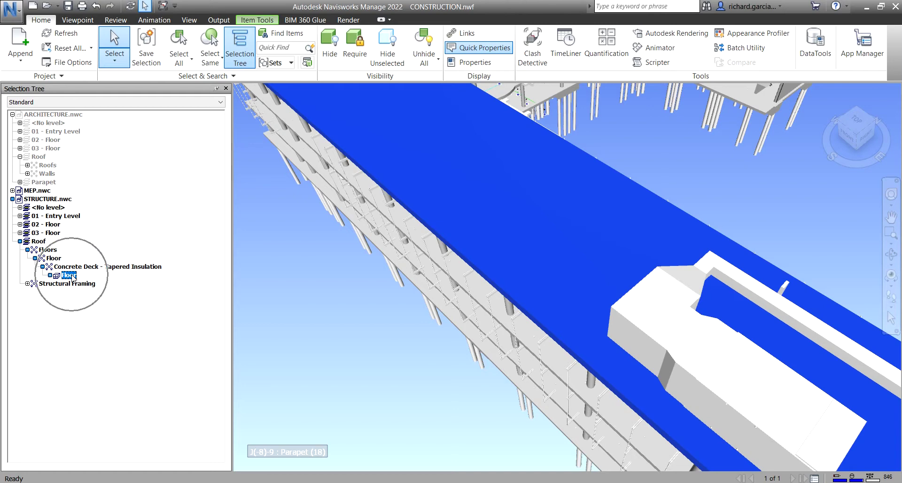
pyautogui.click(484, 185)
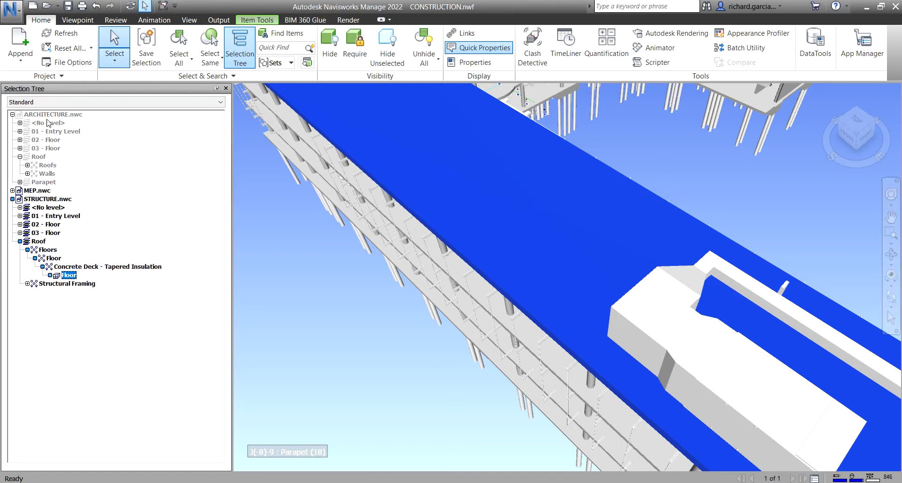
pyautogui.click(74, 280)
pyautogui.click(73, 280)
pyautogui.click(666, 141)
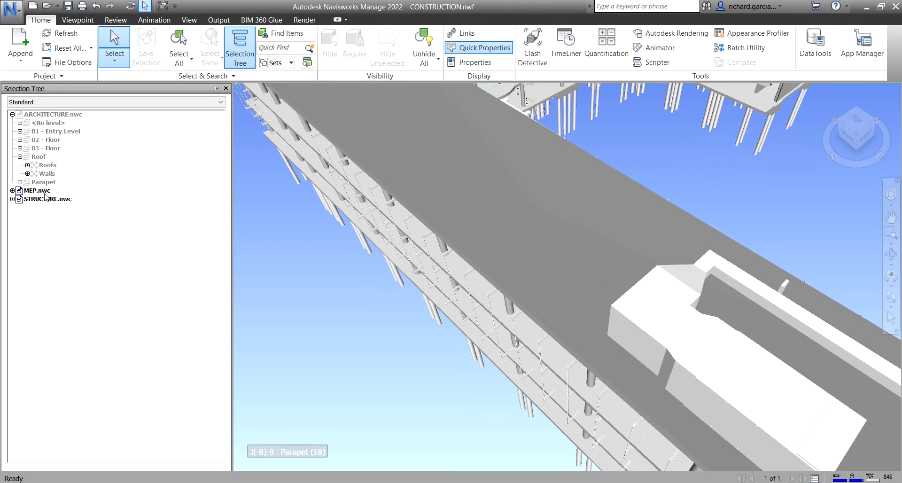
pyautogui.click(53, 207)
# Hide the rooftop cooling tower, then select 177 kW in the Selection Tree and unhide it
pyautogui.moveTo(527, 225)
pyautogui.keyDown('shift'); pyautogui.mouseDown(button='middle')
pyautogui.moveTo(635, 232)
pyautogui.moveTo(614, 292)
pyautogui.moveTo(619, 263)
pyautogui.mouseUp(button='middle'); pyautogui.keyUp('shift')
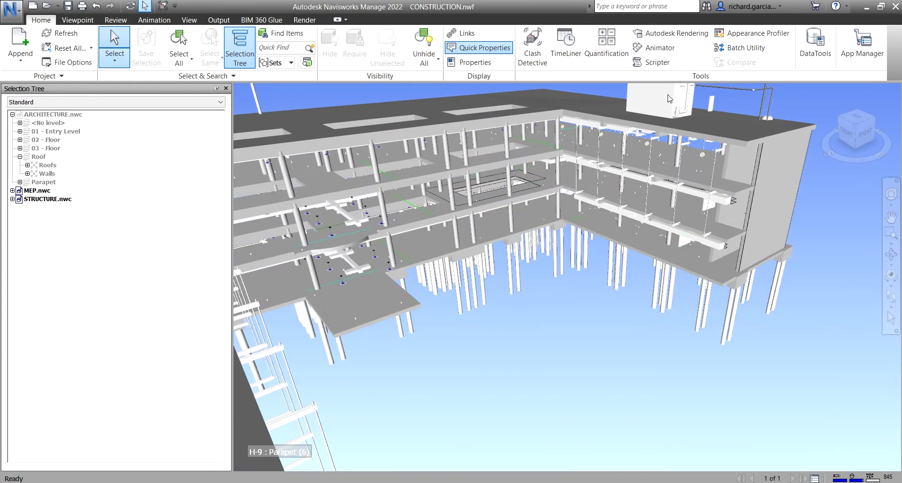
pyautogui.click(669, 96)
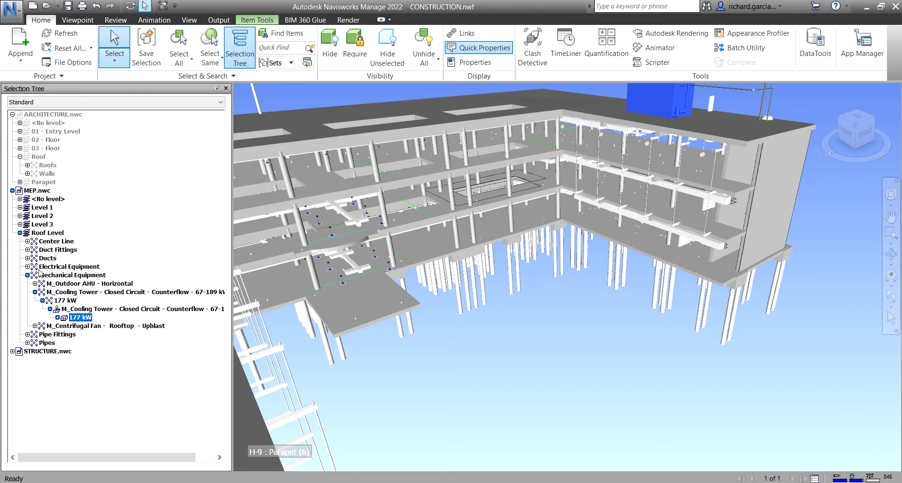
pyautogui.doubleClick(80, 318)
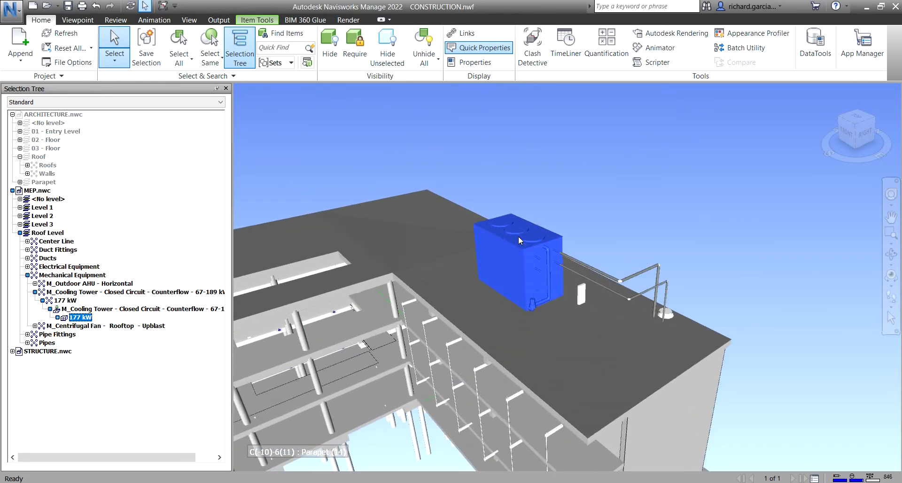
pyautogui.rightClick(520, 232)
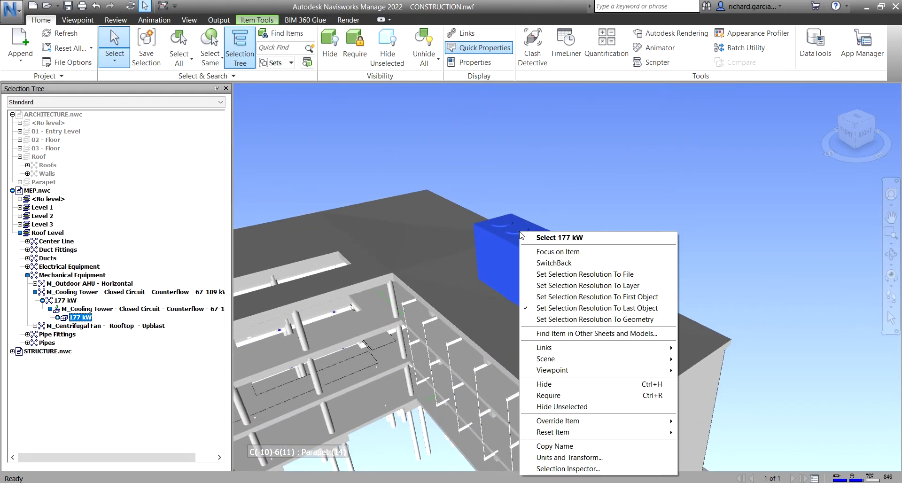
pyautogui.click(563, 384)
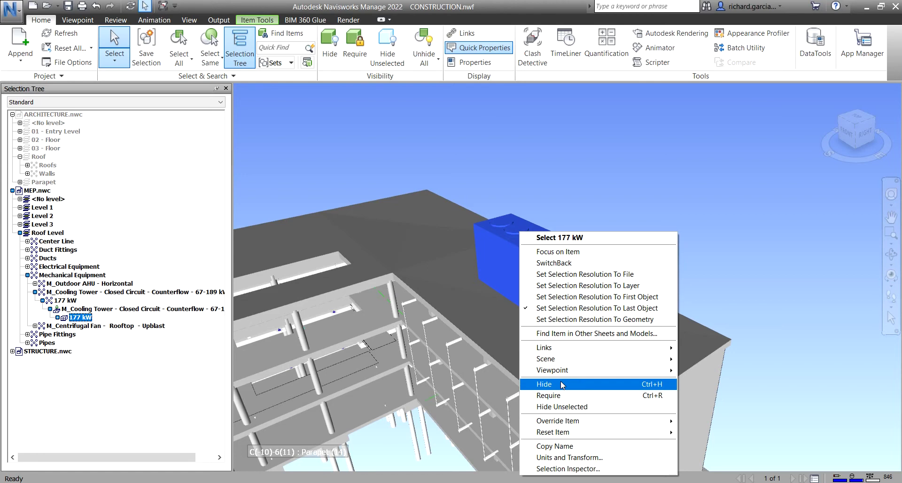
pyautogui.click(616, 196)
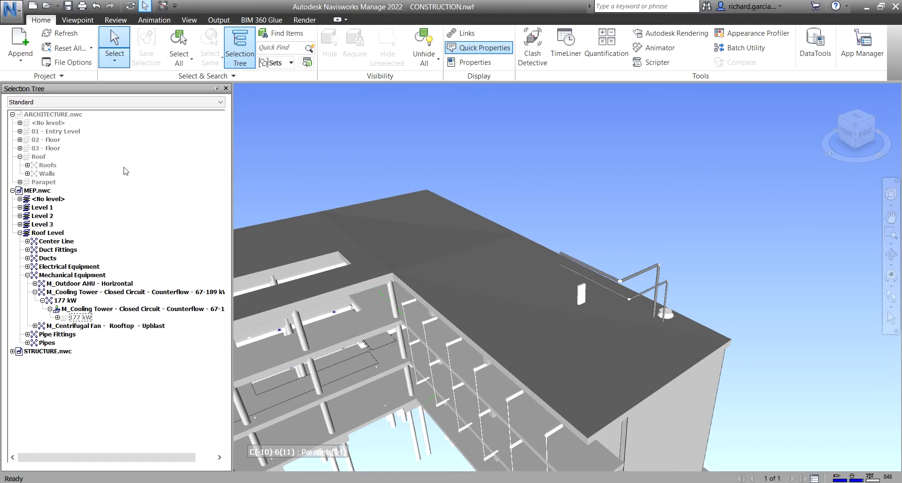
pyautogui.click(80, 318)
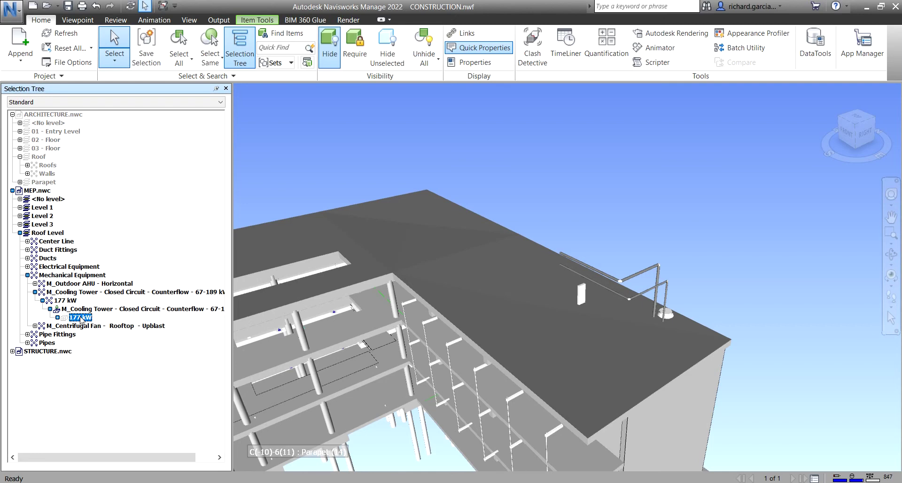
pyautogui.click(334, 47)
# Hide a rectangular duct with the ribbon Hide button, show it again, then select the roof slab
pyautogui.click(634, 204)
pyautogui.keyDown('shift'); pyautogui.moveTo(605, 238); pyautogui.dragTo(417, 227, button='middle'); pyautogui.keyUp('shift')
pyautogui.scroll(5, 425, 178)
pyautogui.scroll(3, 425, 178)
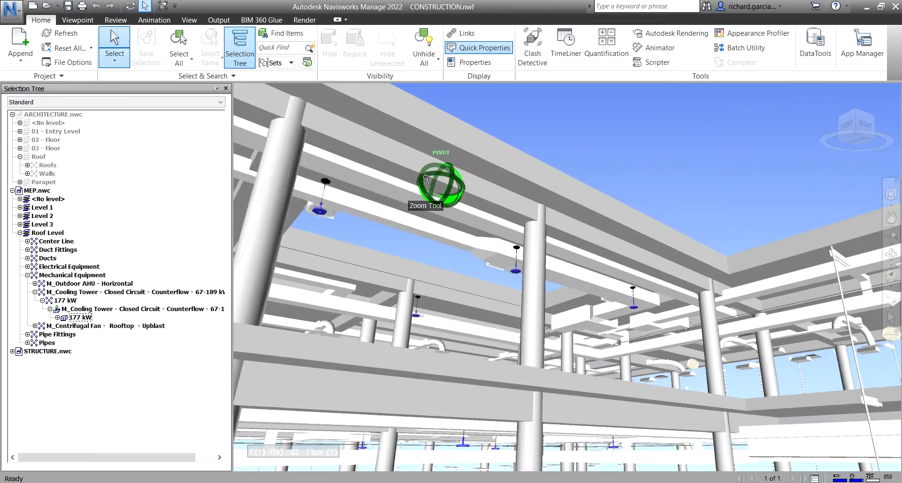
pyautogui.scroll(3, 352, 186)
pyautogui.click(357, 187)
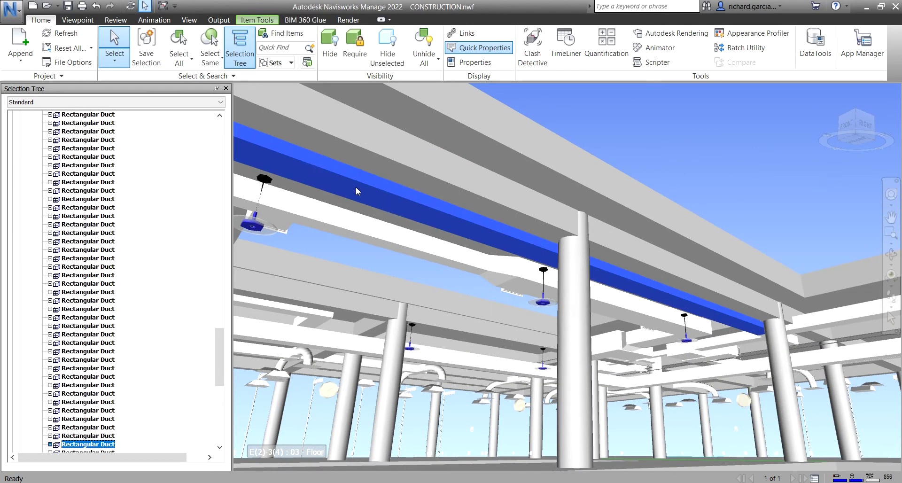
pyautogui.click(107, 441)
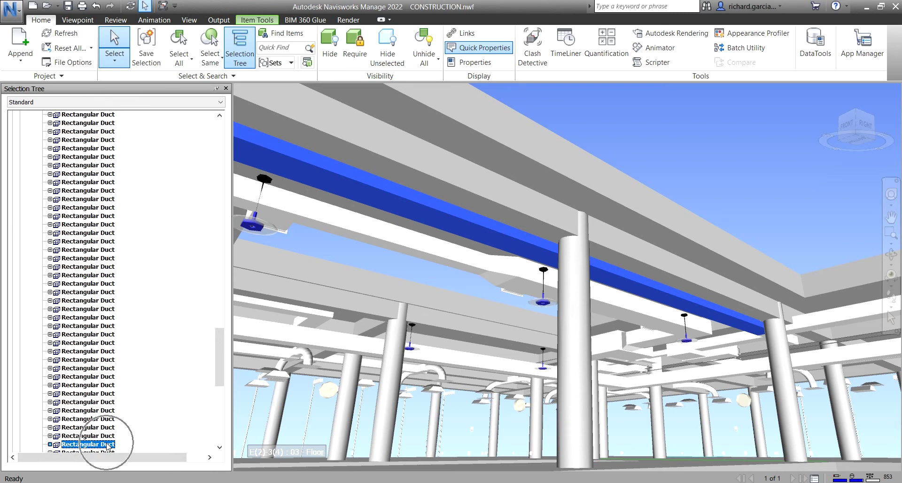
pyautogui.click(332, 47)
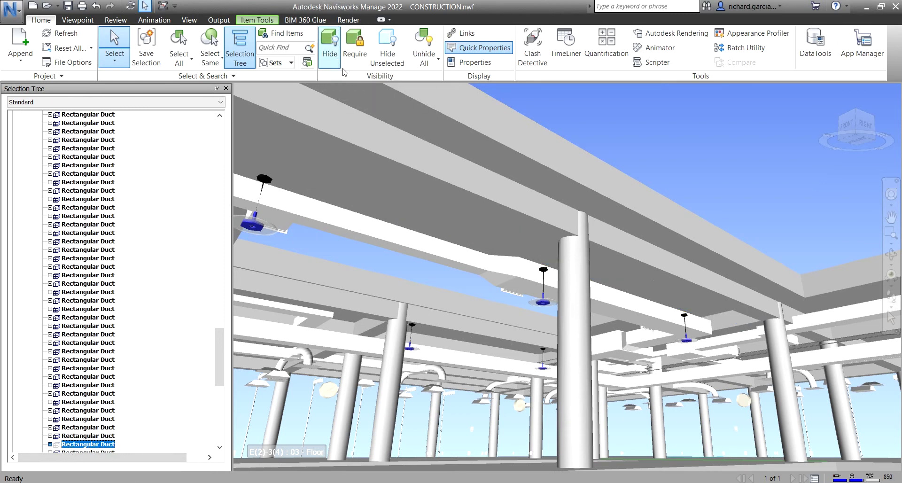
pyautogui.click(333, 47)
pyautogui.keyDown('shift'); pyautogui.moveTo(656, 245); pyautogui.dragTo(445, 107, button='middle'); pyautogui.keyUp('shift')
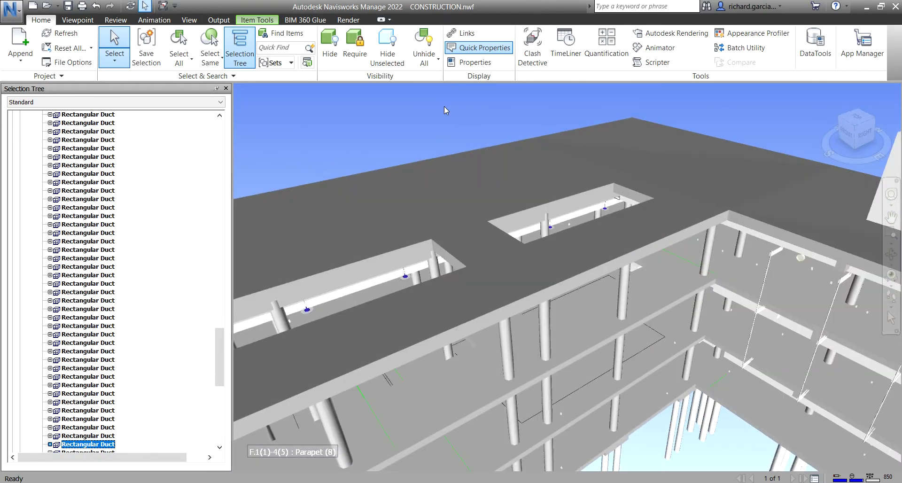
pyautogui.click(507, 167)
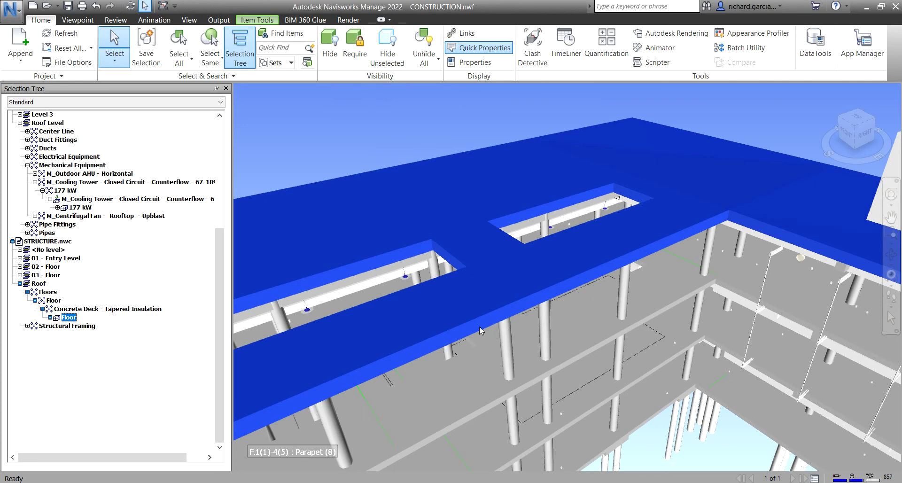
# Isolate the roof floor slab with Hide Unselected, orbit around it, then Unhide All
pyautogui.click(395, 194)
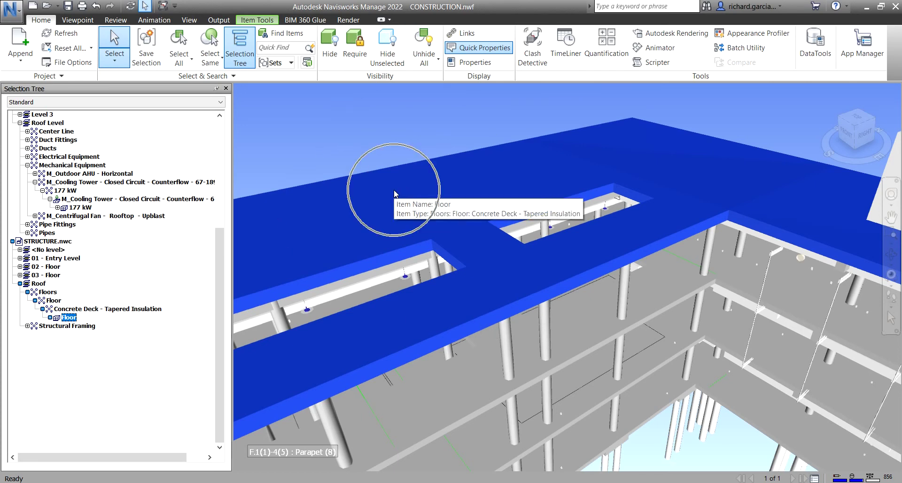
pyautogui.click(395, 194)
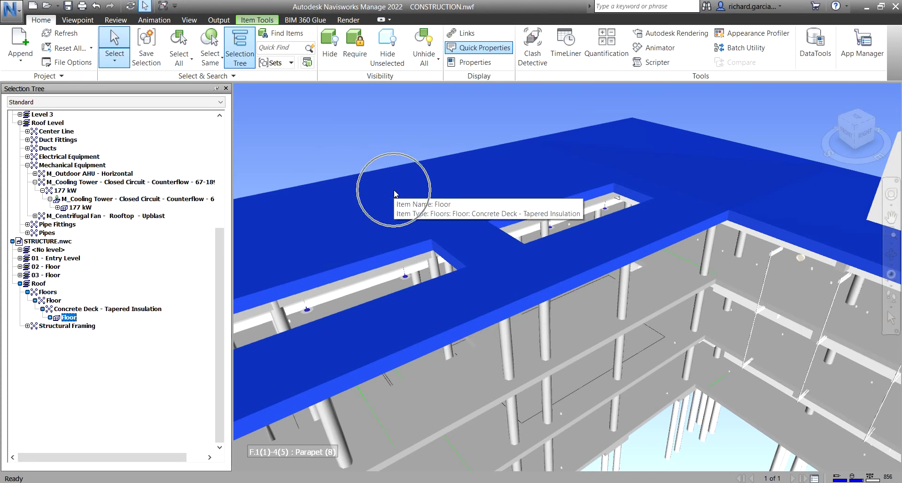
pyautogui.click(386, 46)
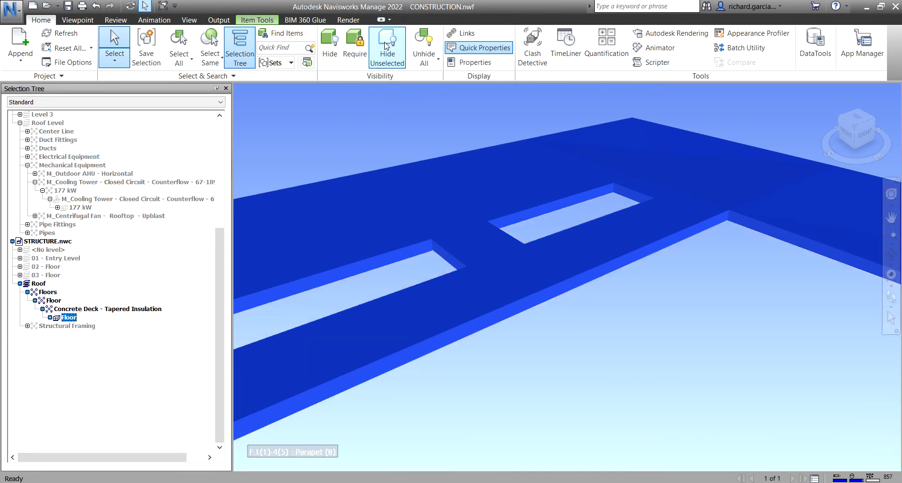
pyautogui.click(578, 385)
pyautogui.keyDown('shift'); pyautogui.moveTo(579, 385); pyautogui.dragTo(539, 303, button='middle'); pyautogui.keyUp('shift')
pyautogui.click(427, 40)
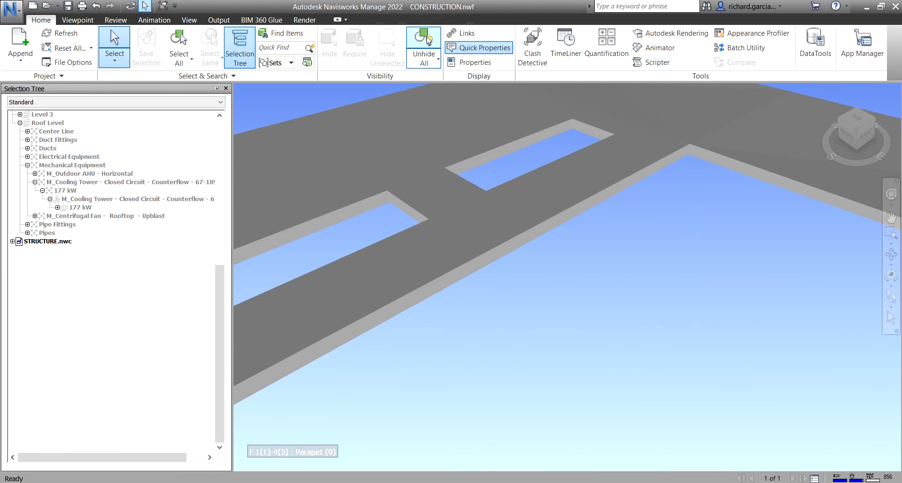
pyautogui.keyDown('shift'); pyautogui.moveTo(550, 193); pyautogui.dragTo(517, 221, button='middle'); pyautogui.keyUp('shift')
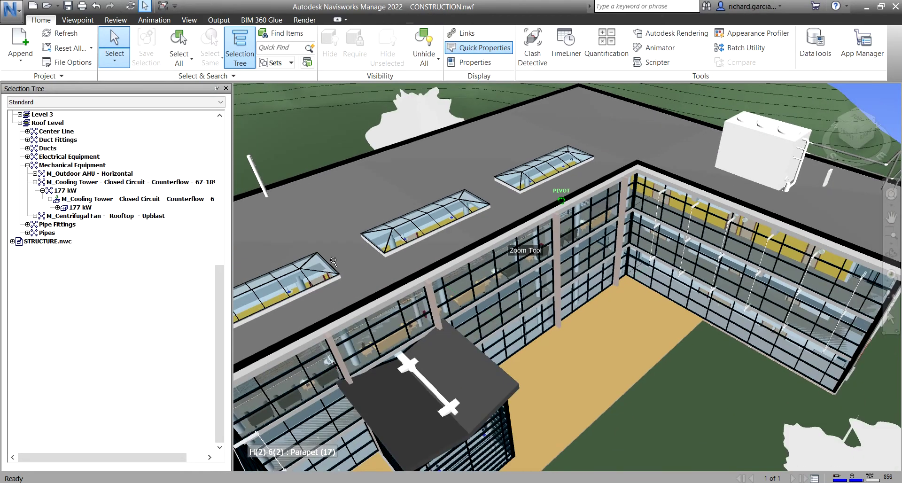
pyautogui.scroll(5, 211, 265)
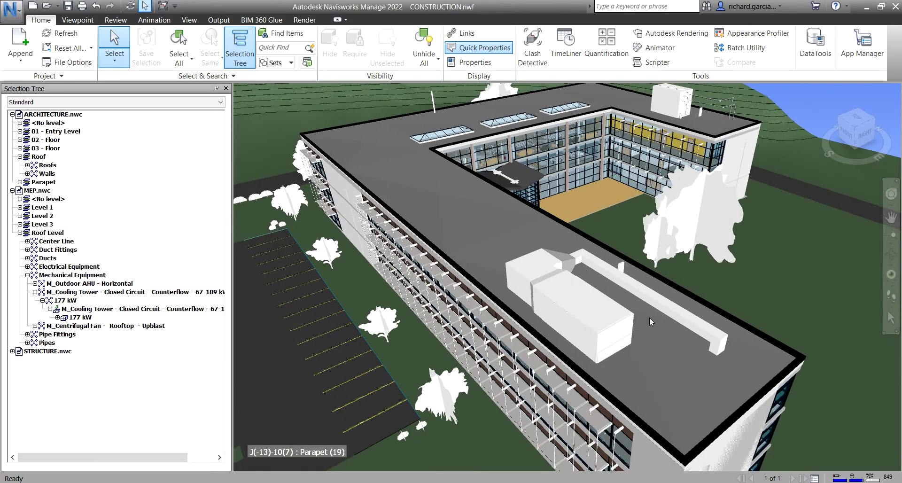
pyautogui.moveTo(650, 318)
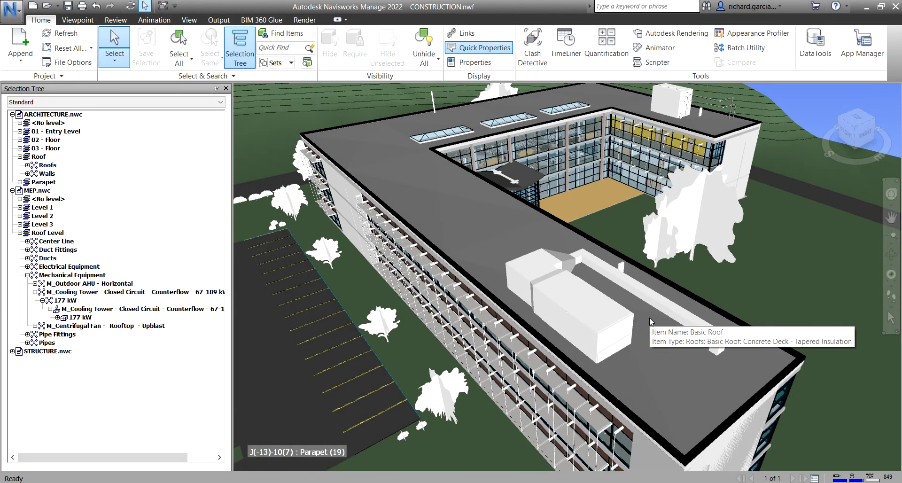
pyautogui.moveTo(625, 338)
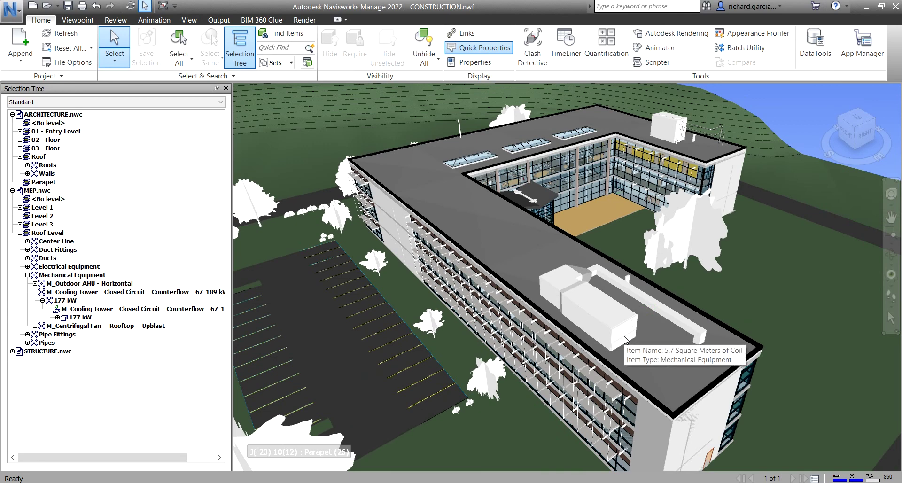